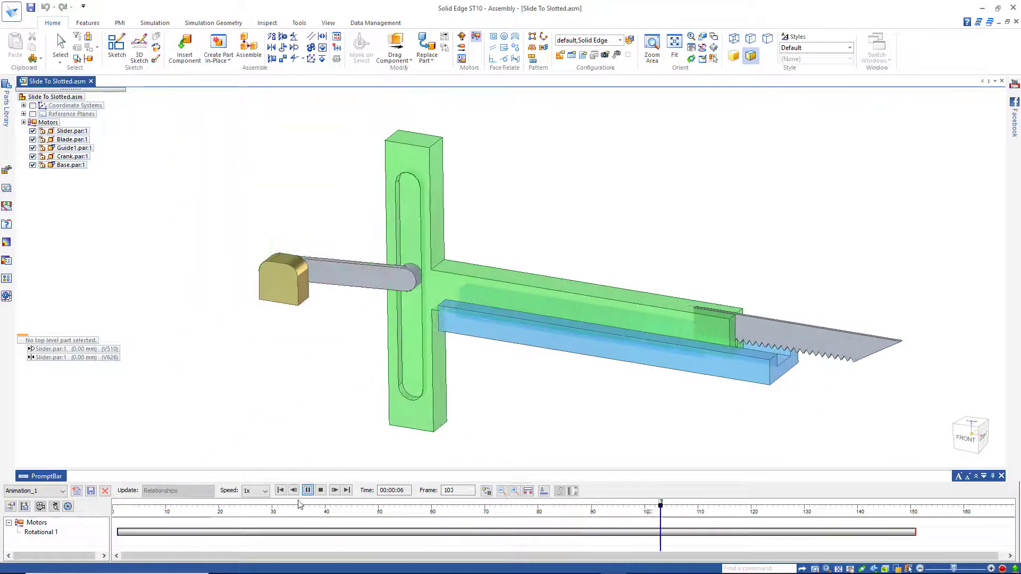
- Scrub the motor animation back to about frame 95 and open the slotted Slider part for in-place editing
left_click_drag(693, 505, 619, 512)
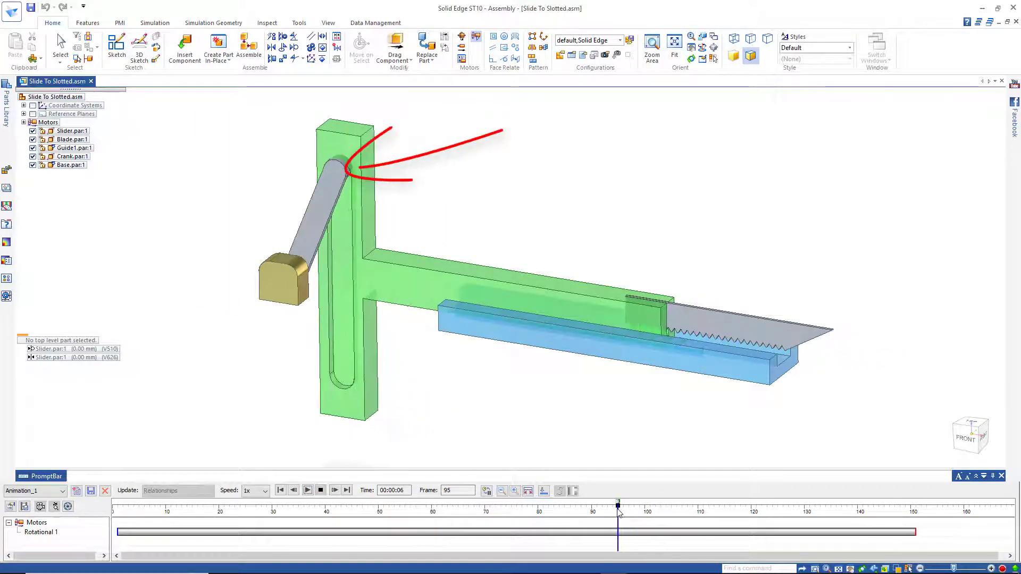
left_click(60, 46)
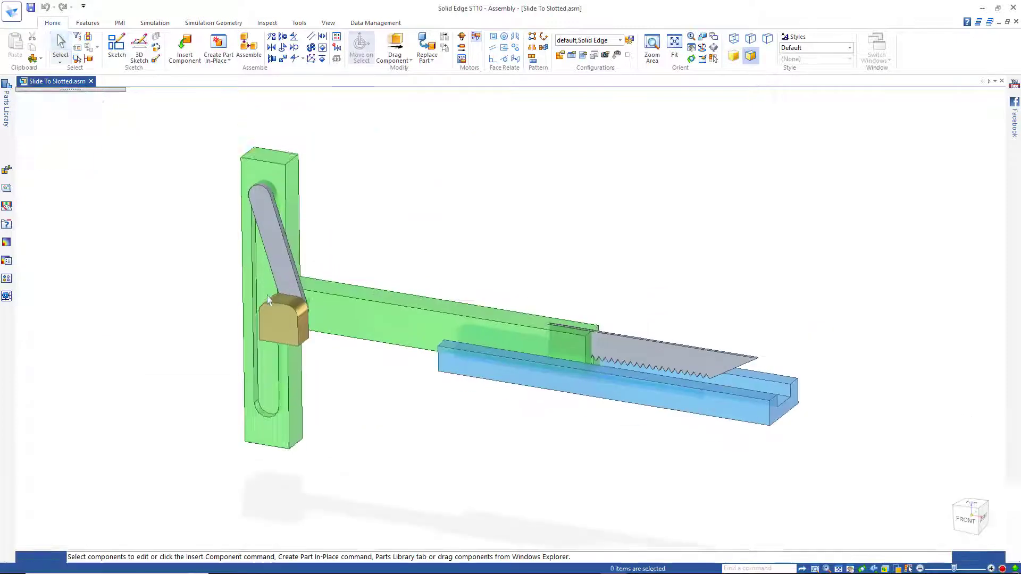
double_click(262, 277)
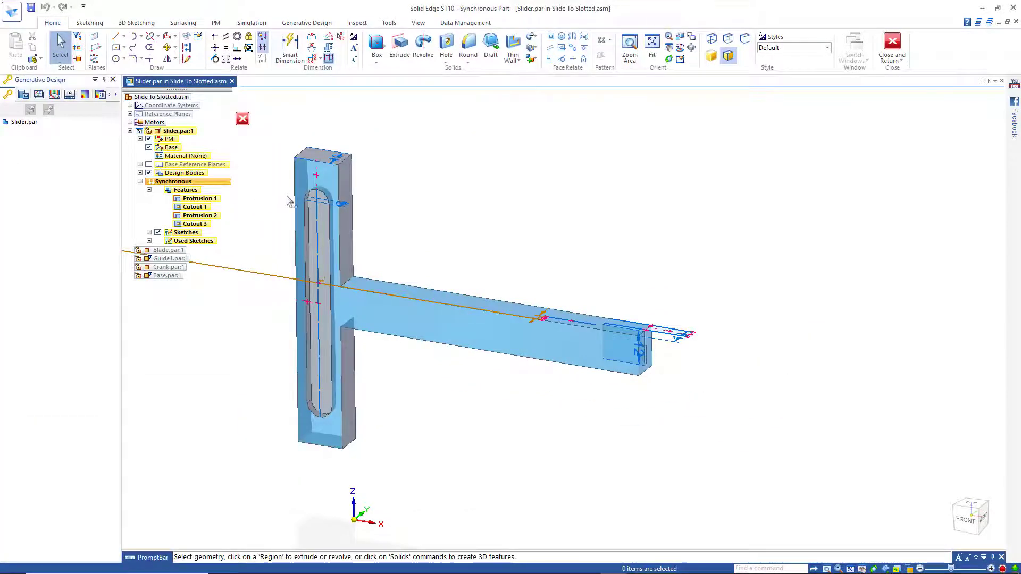
- In front view, move the rounded upper end face of the slider's slot 5 mm upward to lengthen the slot
left_click(965, 520)
scroll(520, 121, "up", 3)
scroll(520, 121, "up", 2)
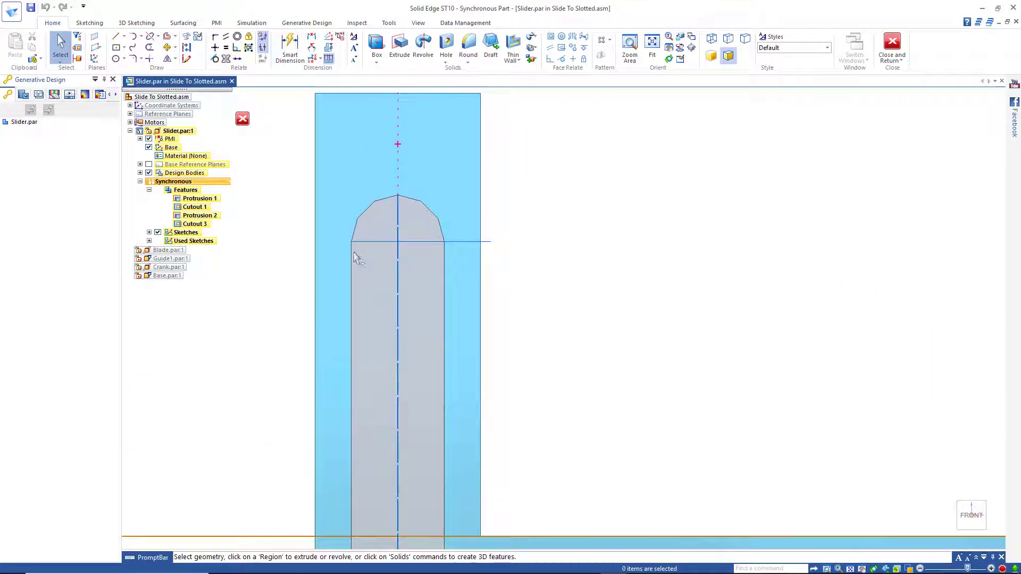
left_click(465, 179)
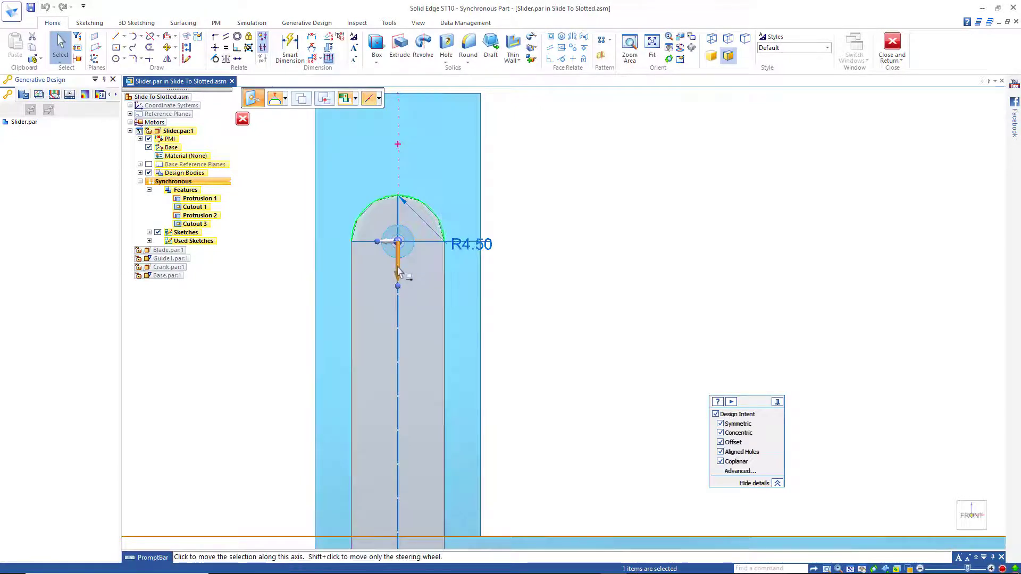
left_click(398, 271)
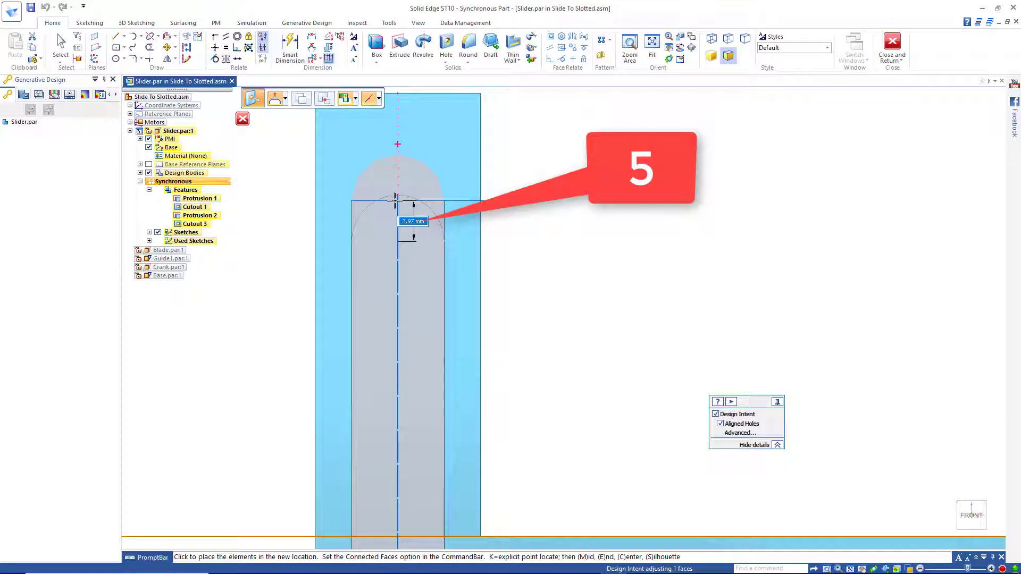
type("5")
key("Return")
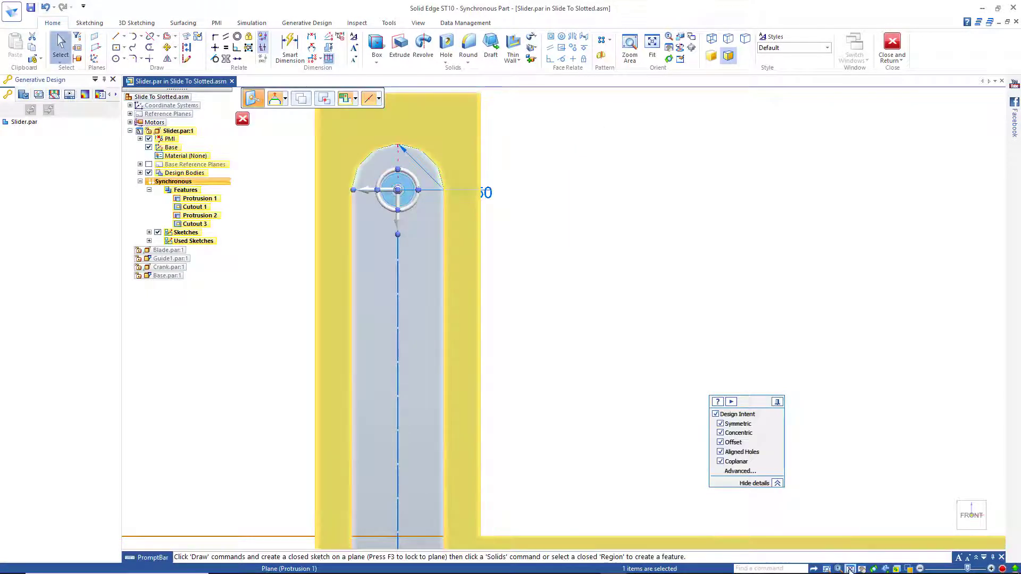
- Move the rounded lower end face of the slider's slot 4 mm downward and return to the assembly
scroll(625, 292, "down", 5)
scroll(611, 410, "up", 2)
scroll(287, 525, "up", 1)
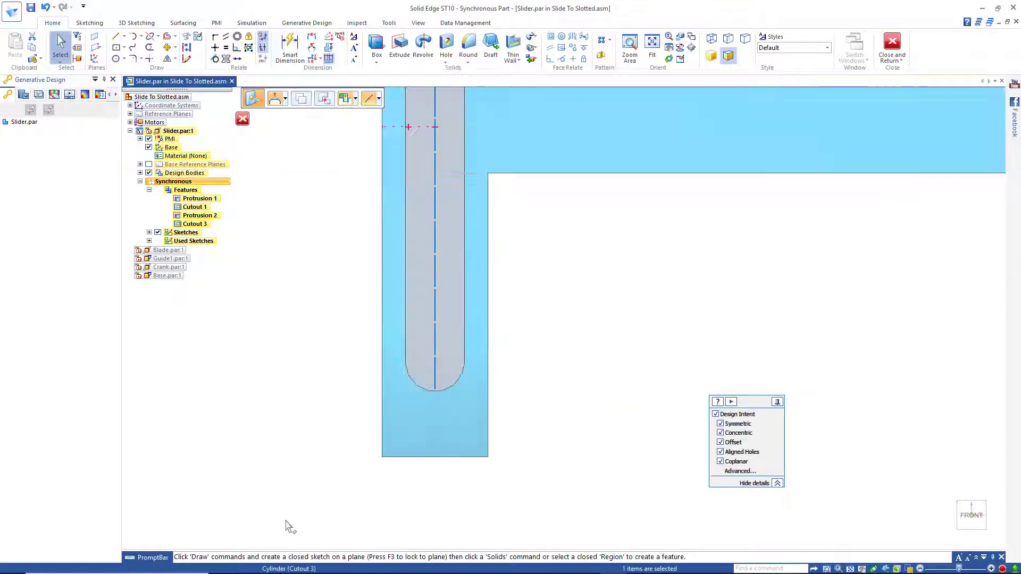
left_click(399, 423)
key("Escape")
left_click(475, 344)
left_click(435, 389)
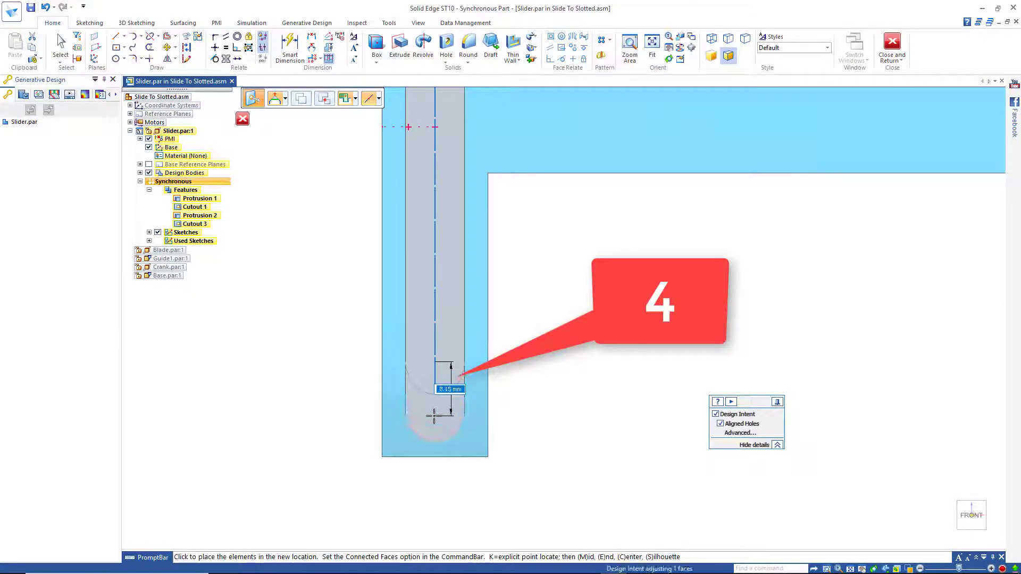
key("Return")
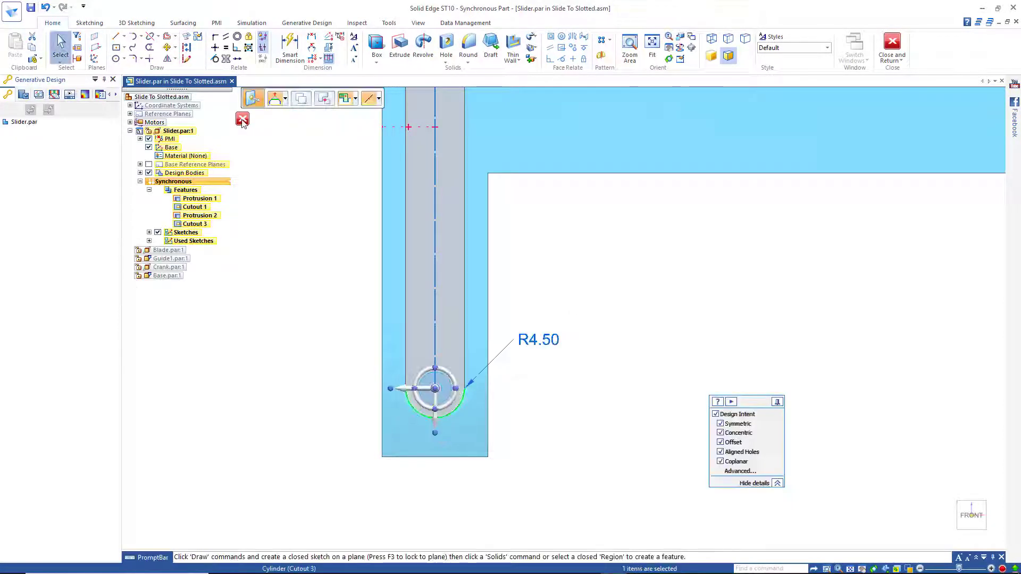
key("Escape")
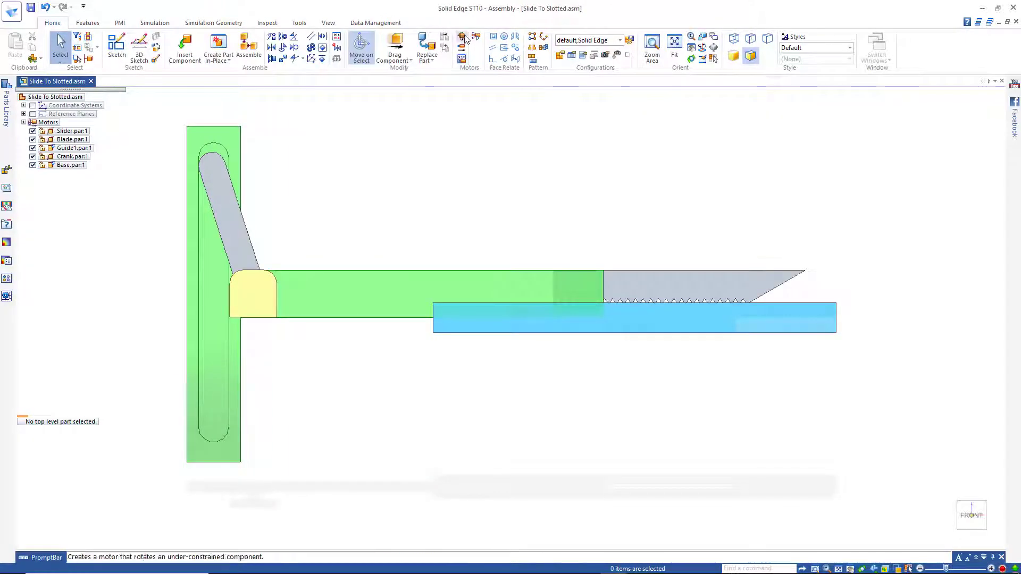
- Play and scrub the motor animation to check the crank's travel inside the slider's slot, and leave the animation
left_click(477, 36)
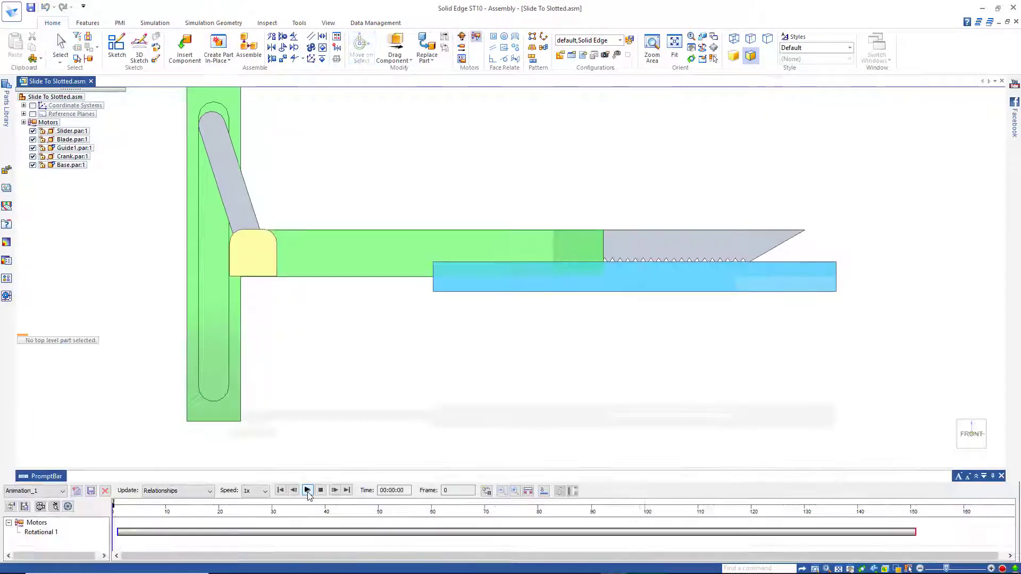
left_click(308, 490)
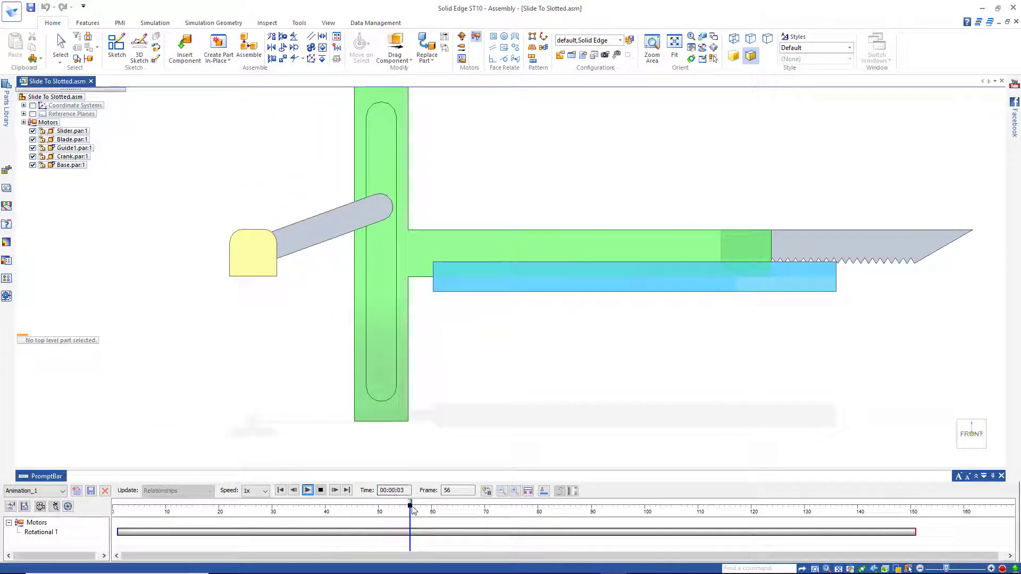
left_click_drag(414, 509, 234, 527)
left_click(58, 47)
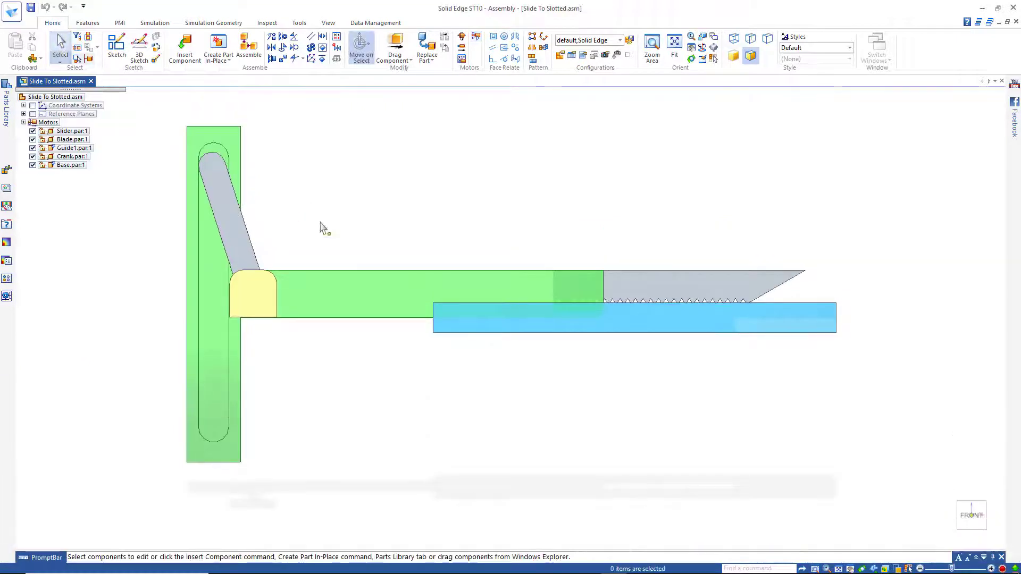
scroll(376, 277, "down", 5)
middle_click_drag(376, 276, 404, 269)
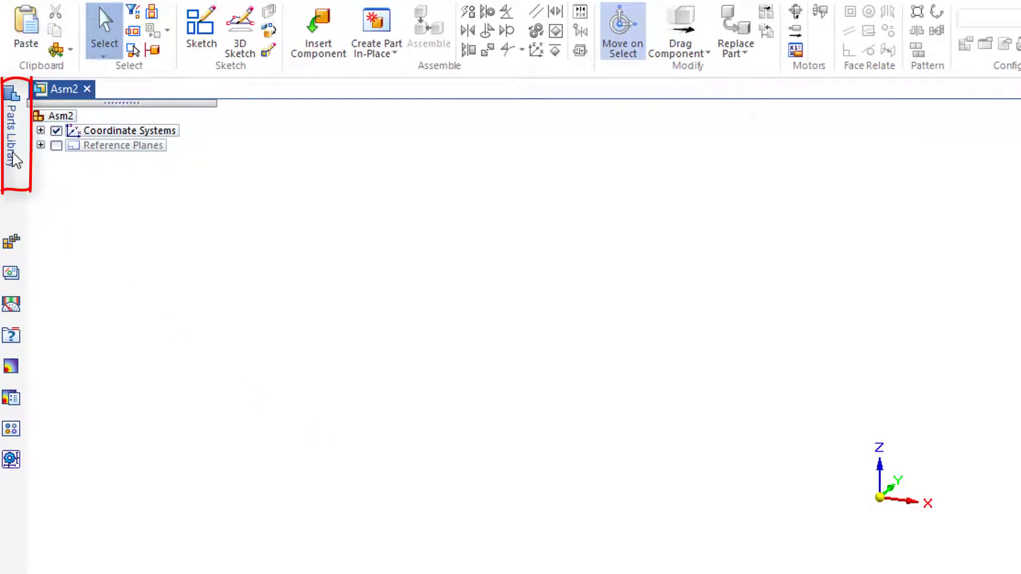
- Browse the Parts Library from the ClassFiles folder to the SlottedLink folder for the new assembly
left_click(13, 160)
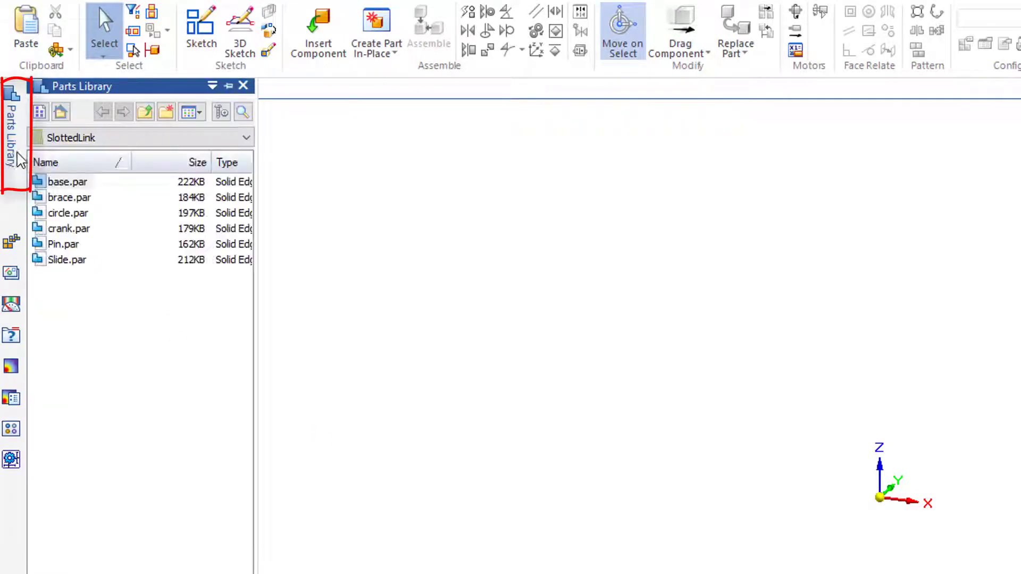
left_click(145, 112)
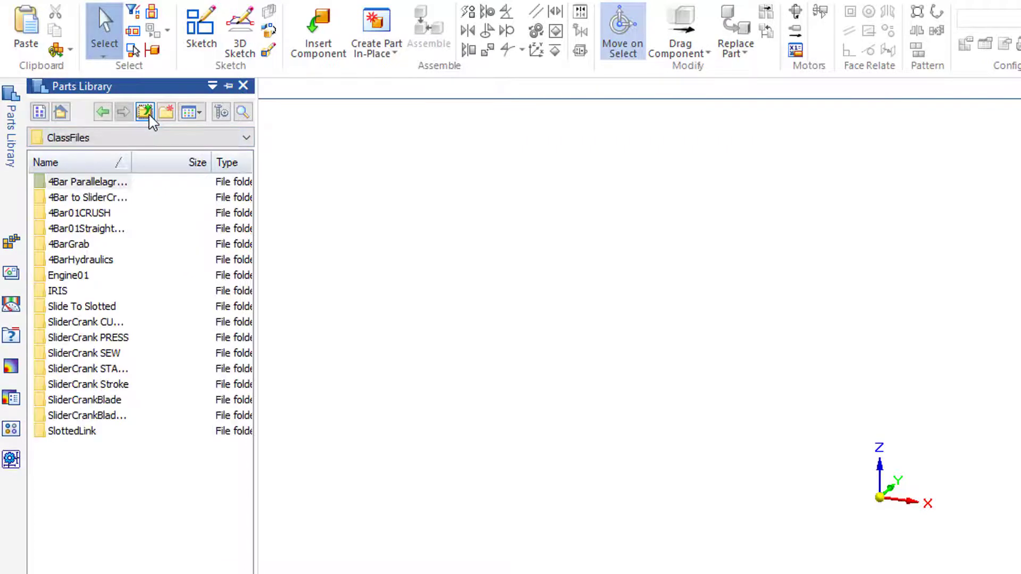
left_click(69, 434)
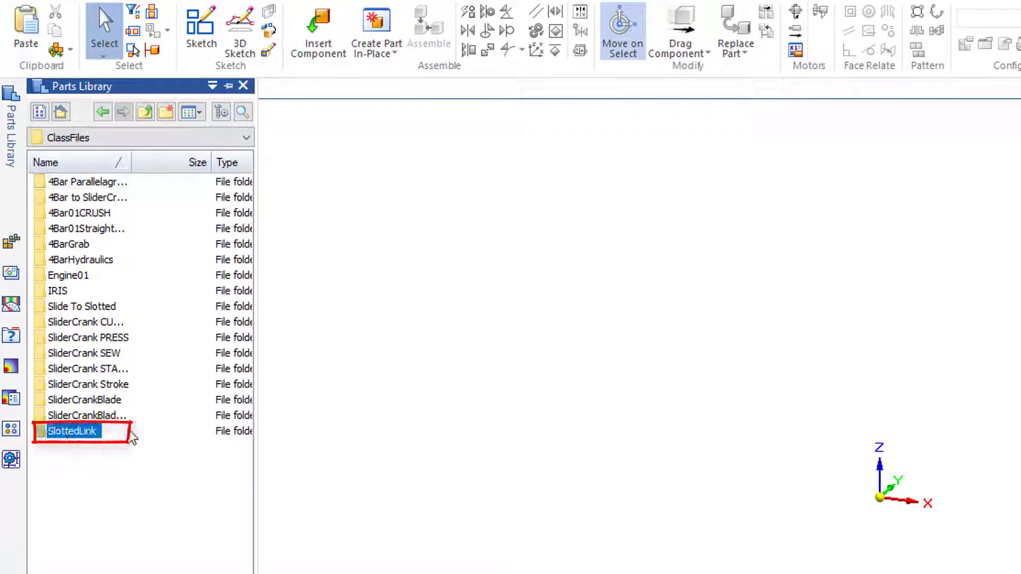
double_click(64, 431)
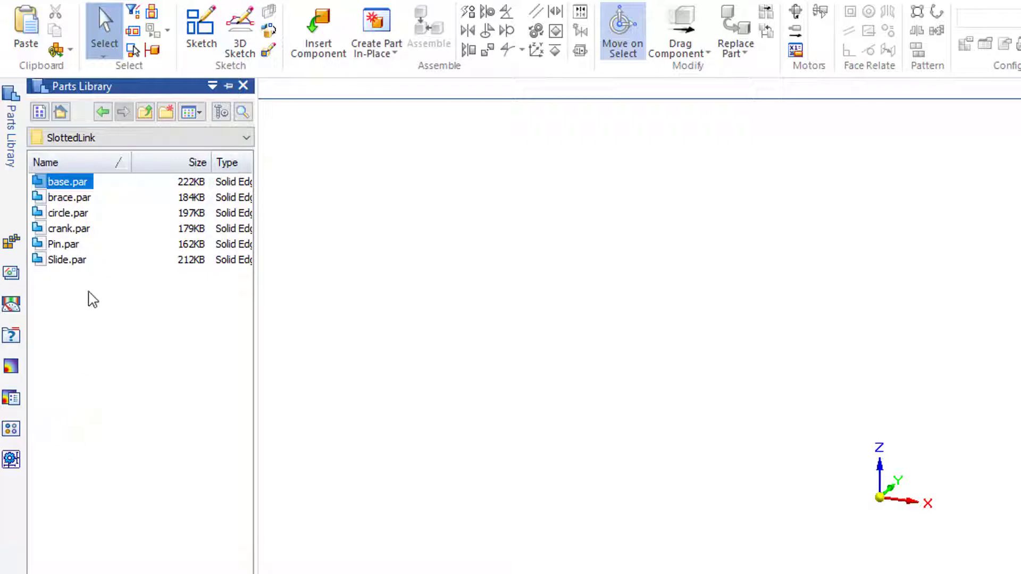
- Preview brace.par and rotate its preview model to inspect the shape
key("Down")
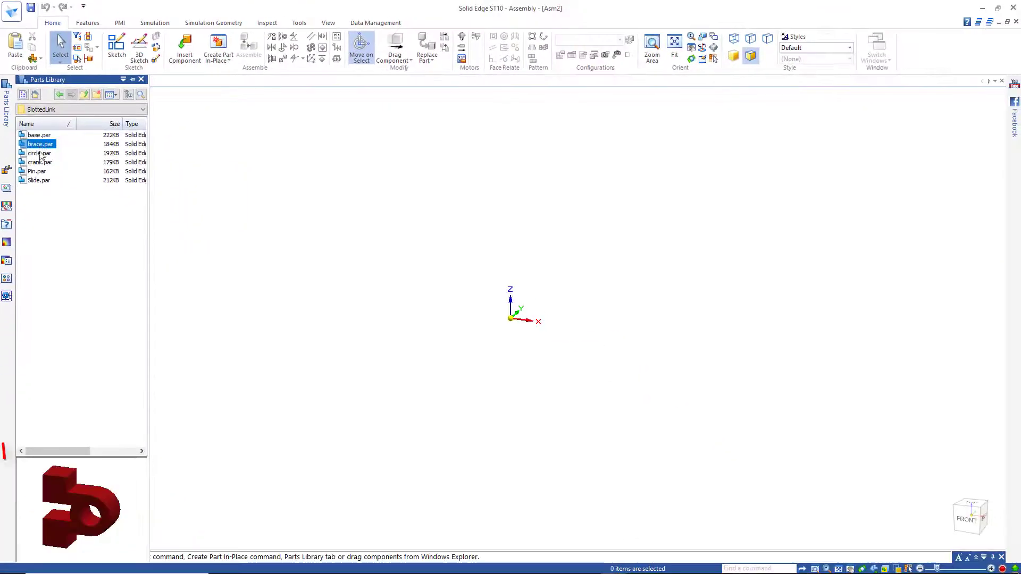
left_click_drag(74, 506, 42, 453)
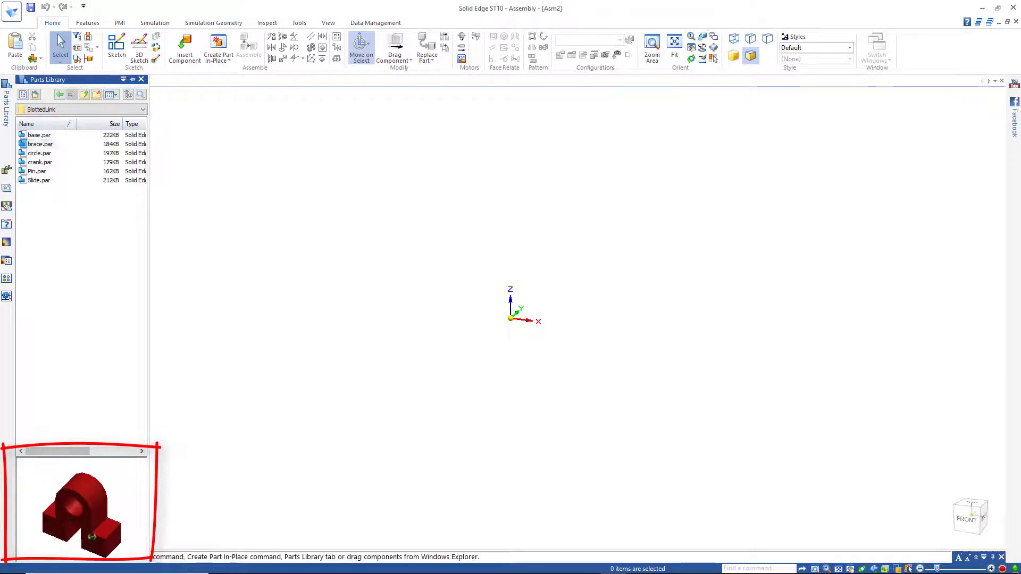
left_click_drag(81, 533, 107, 496)
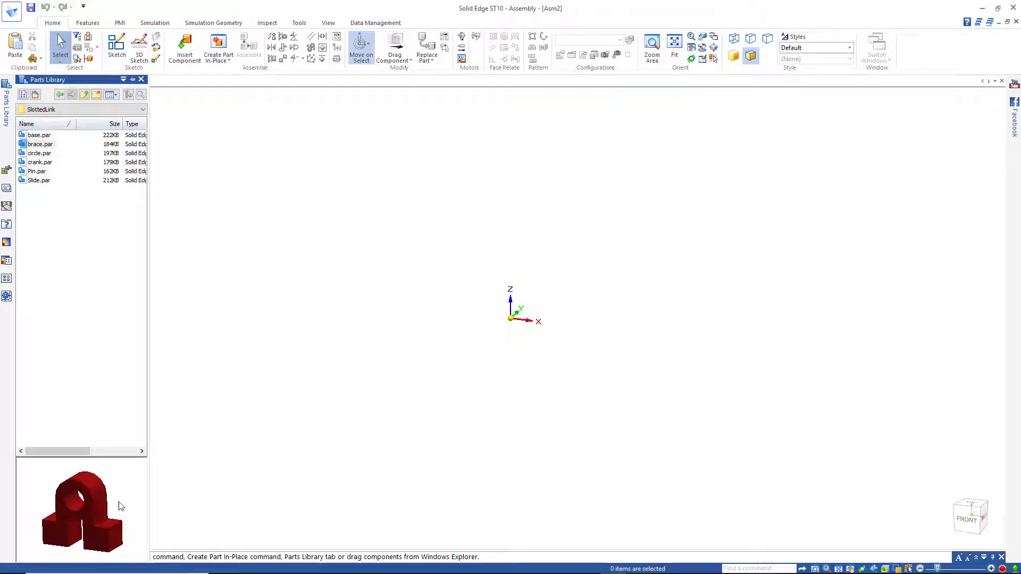
- Insert base.par as the first component and place brace.par above the base's left arm
left_click(37, 135)
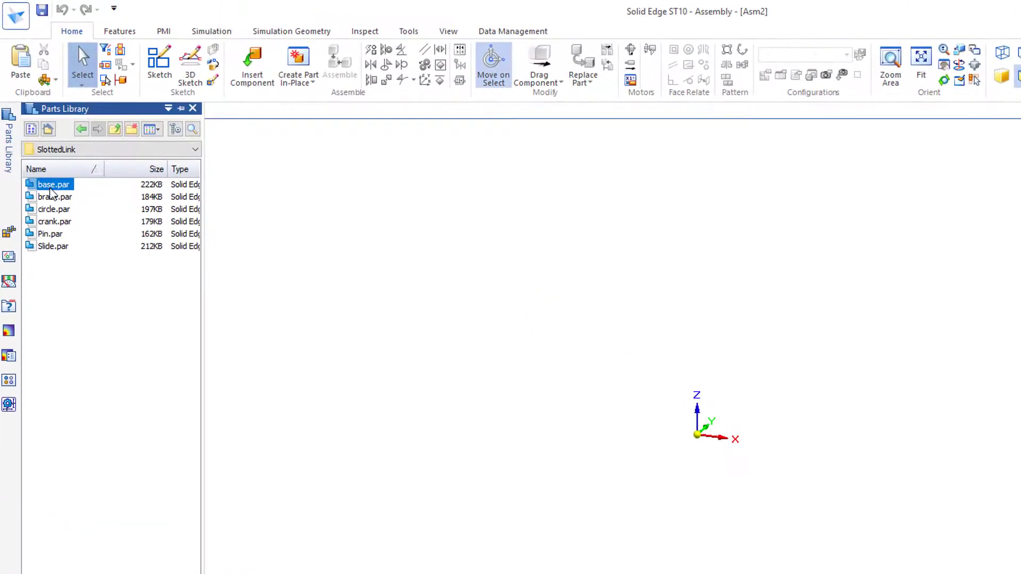
left_click_drag(158, 190, 833, 377)
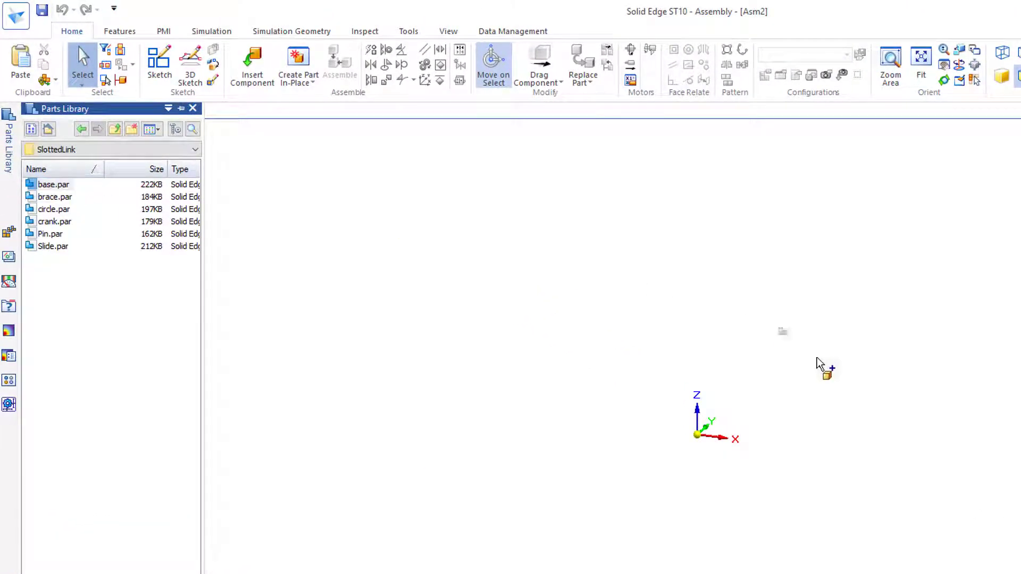
left_click(53, 198)
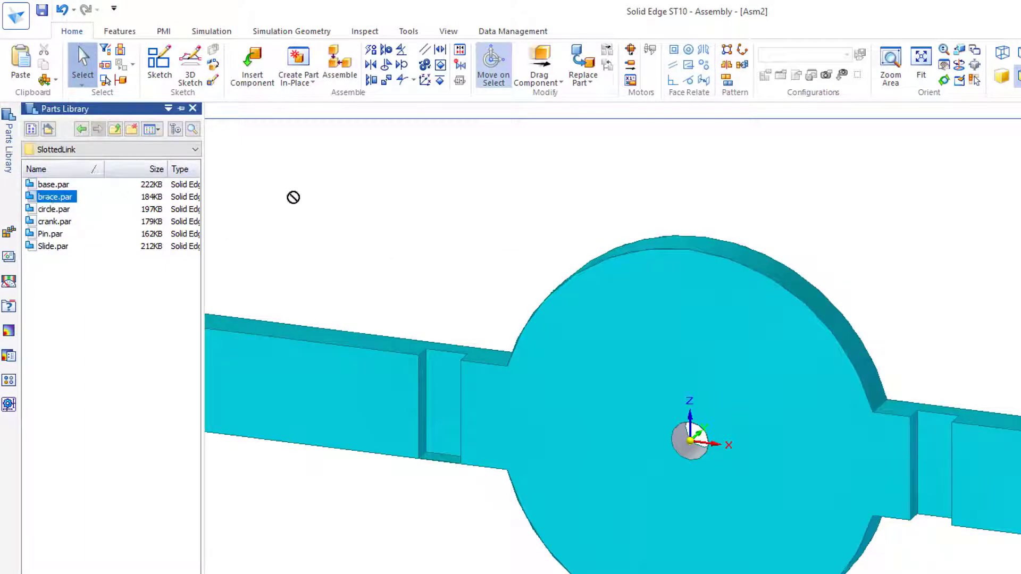
left_click_drag(355, 204, 454, 277)
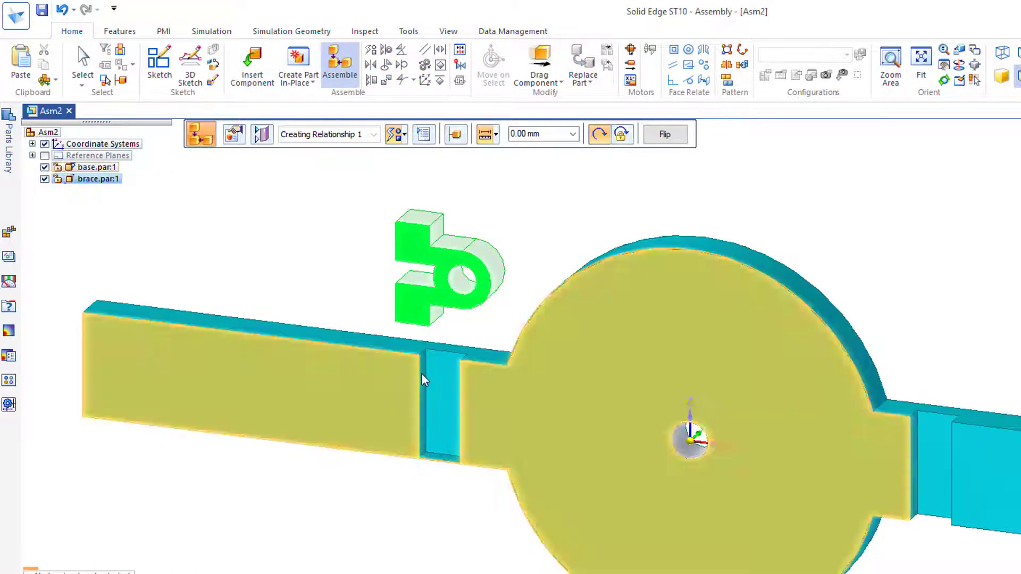
- Mate the brace to the side wall, top face and recessed floor of the notch in the base's left arm
left_click(423, 374)
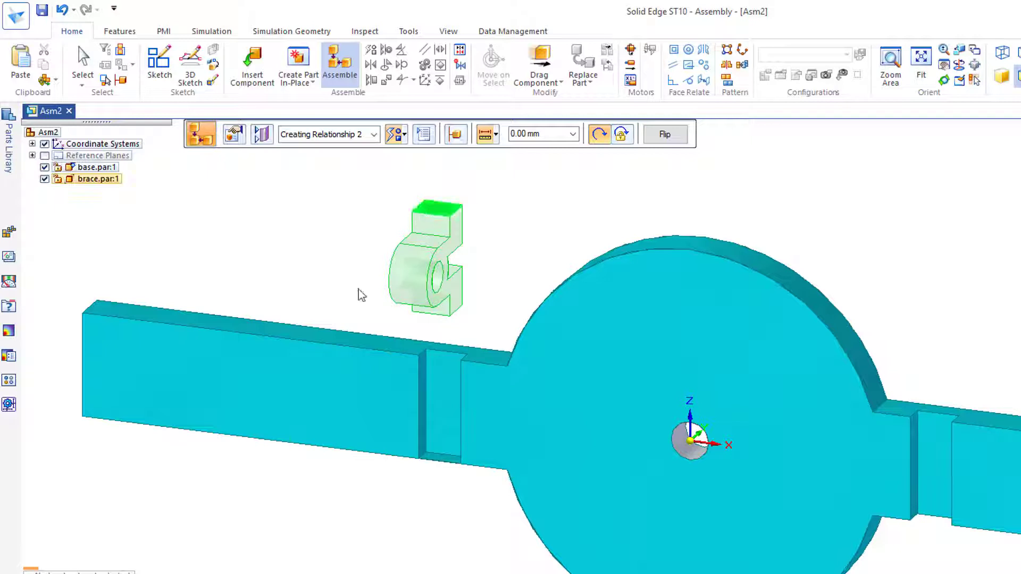
left_click(331, 341)
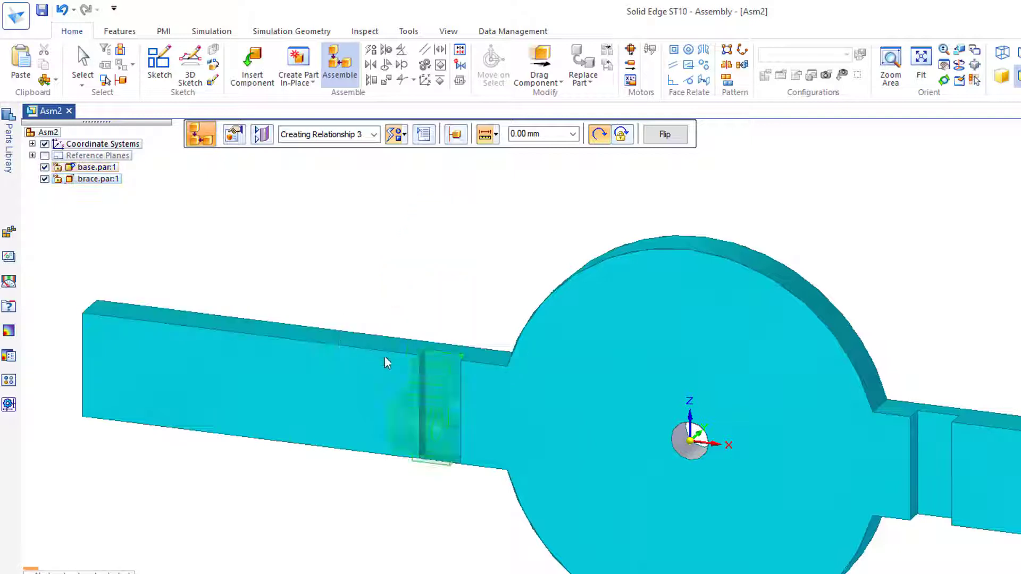
right_click(439, 379)
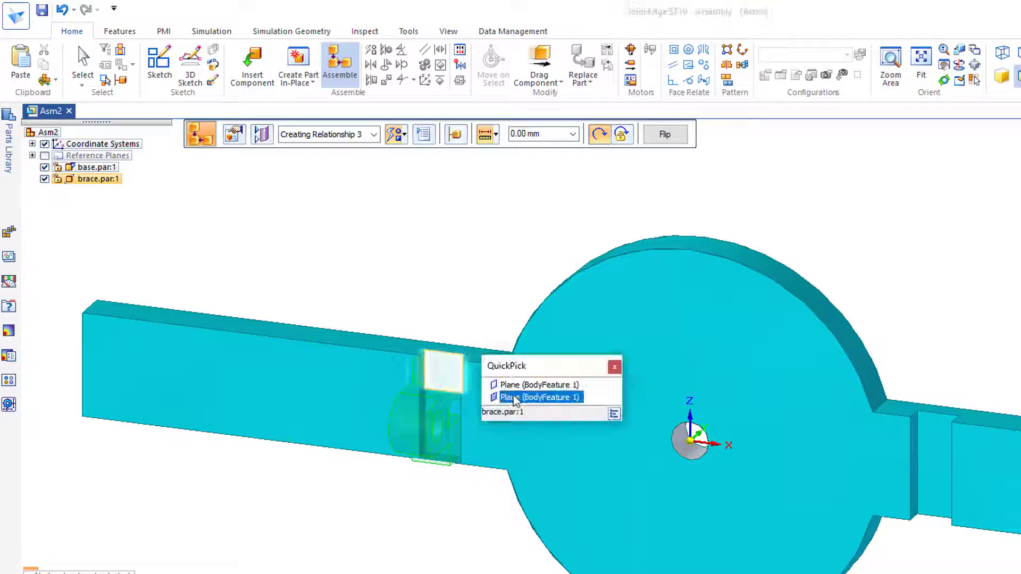
left_click(515, 400)
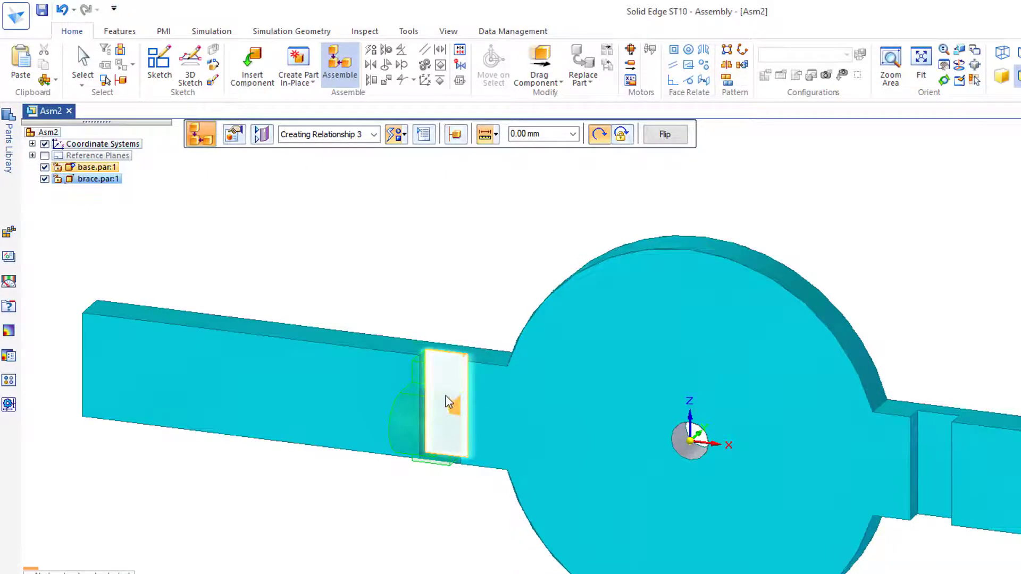
- Insert a second brace.par and mate it into the notch in the base's right arm
mouse_move(10, 166)
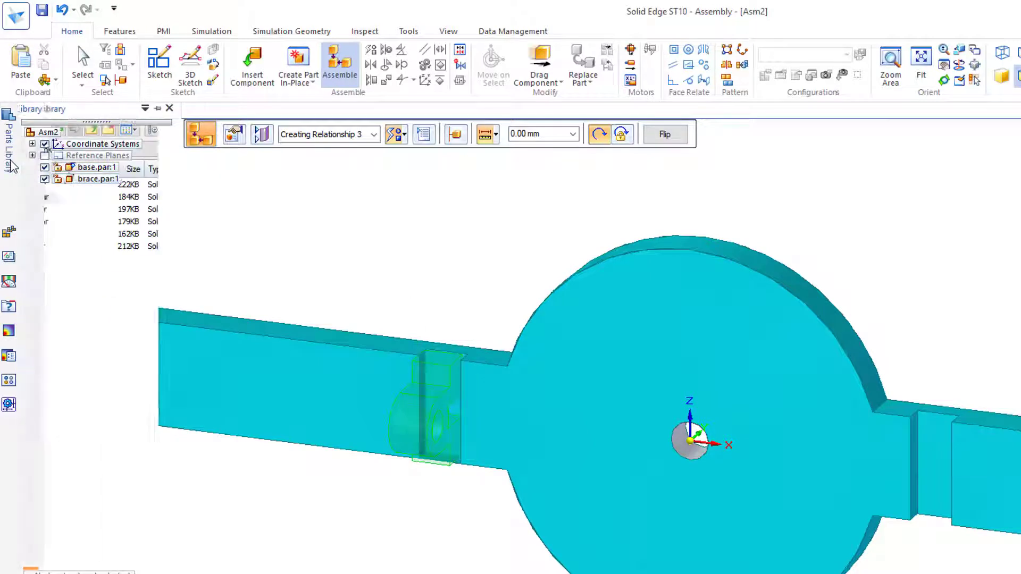
right_click(990, 246)
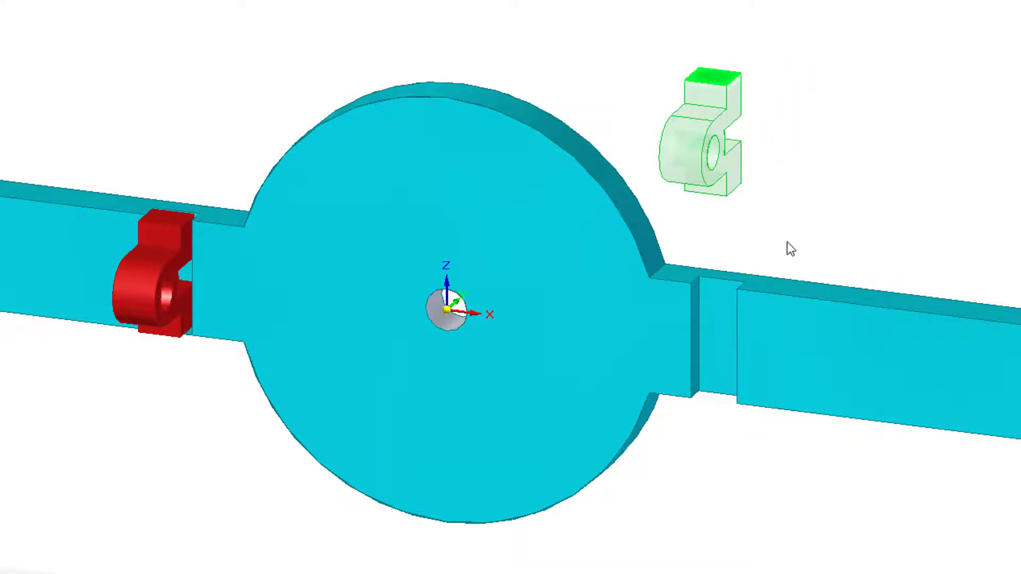
left_click(812, 282)
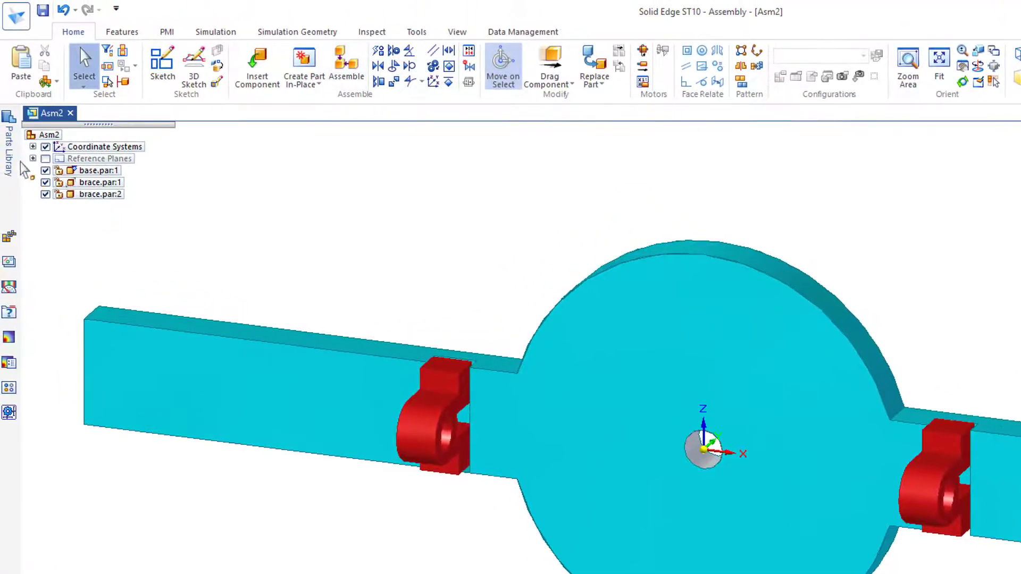
- Insert circle.par and align its center hole axially with the center hole of the base
left_click(9, 154)
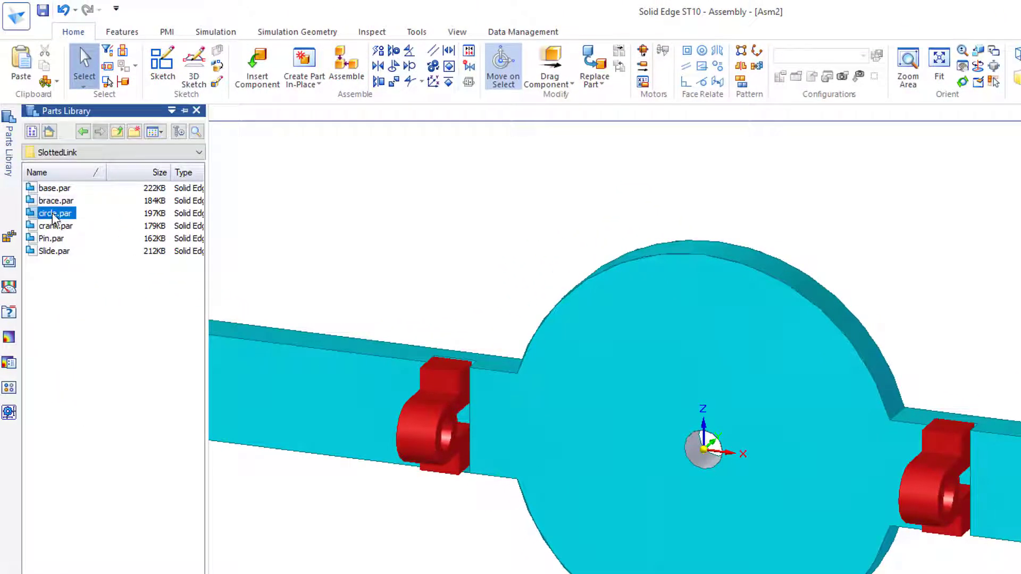
left_click_drag(536, 213, 929, 273)
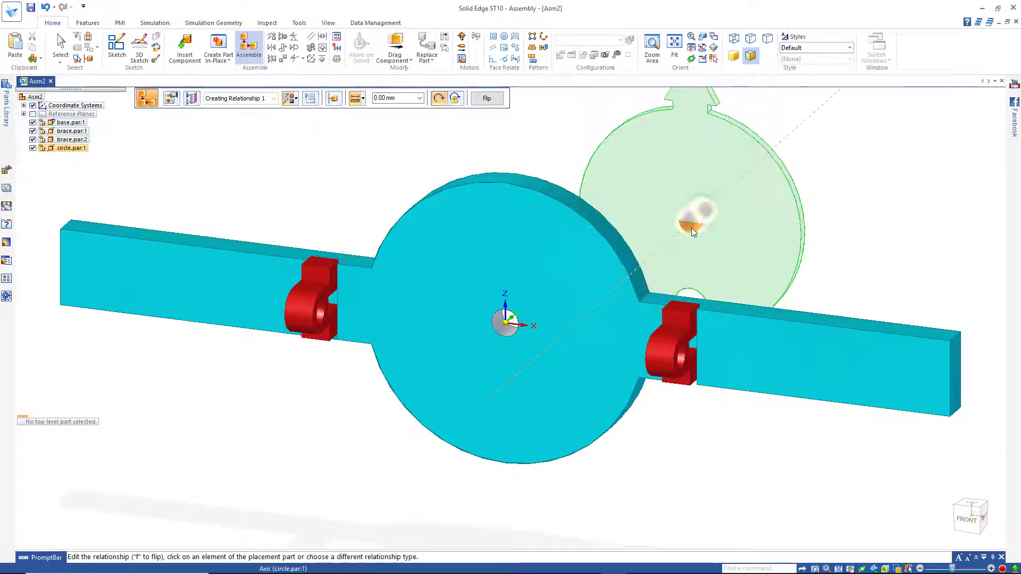
left_click(693, 231)
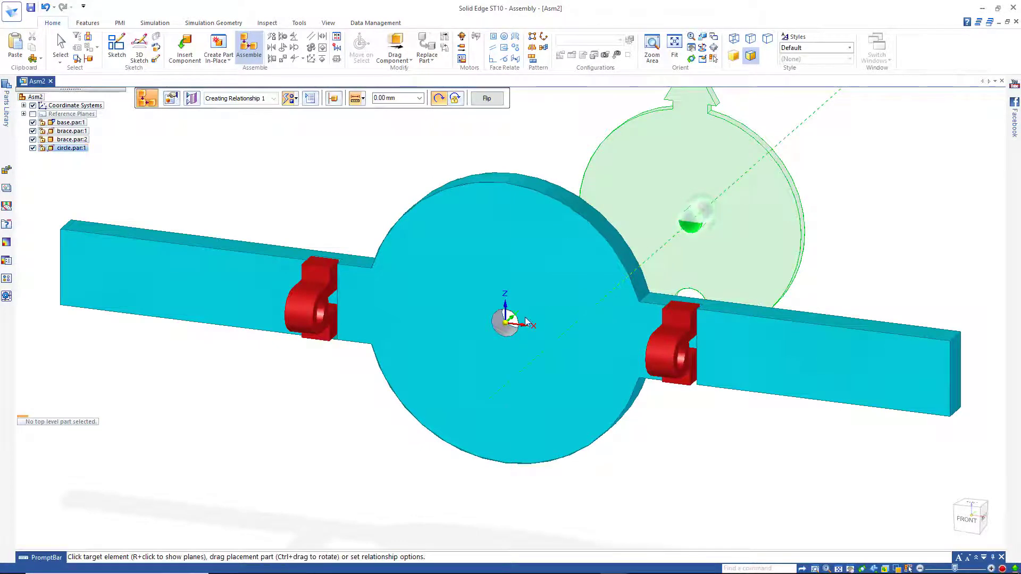
left_click(505, 330)
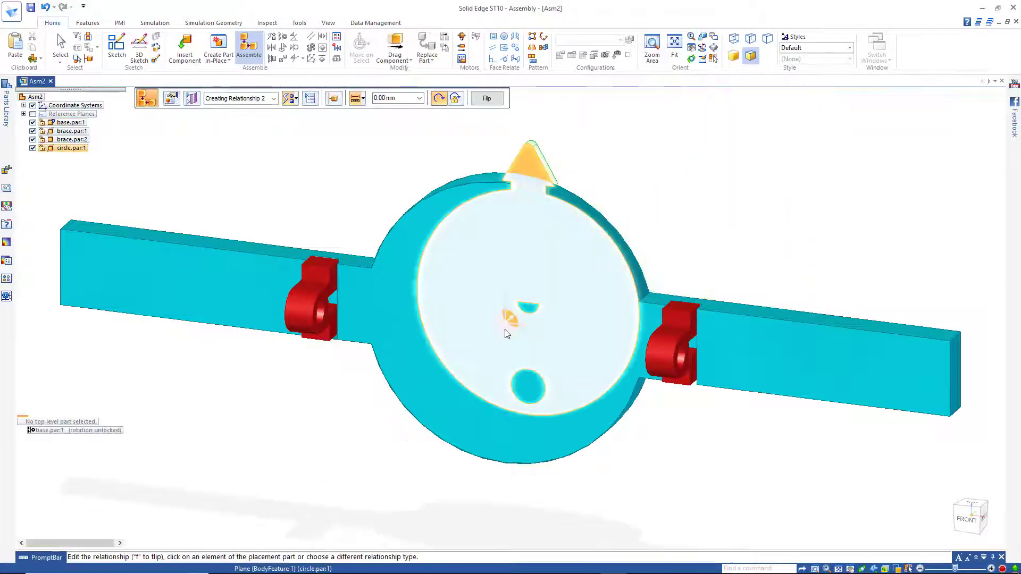
- Mate the back face of circle.par to the front face of the base's round disc with a 0.00 mm offset
middle_click_drag(700, 230, 409, 171)
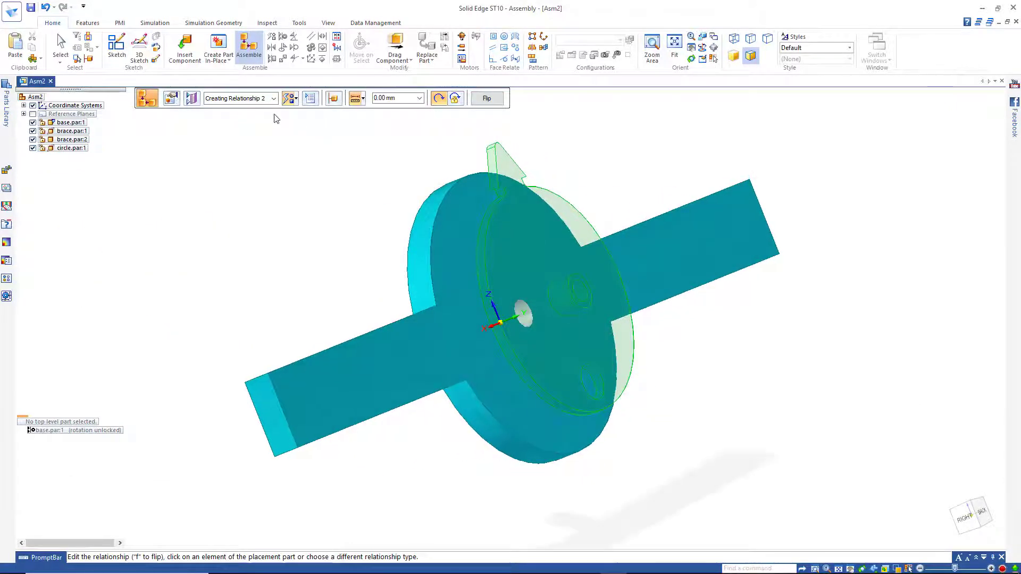
left_click(526, 237)
middle_click_drag(496, 234, 333, 230)
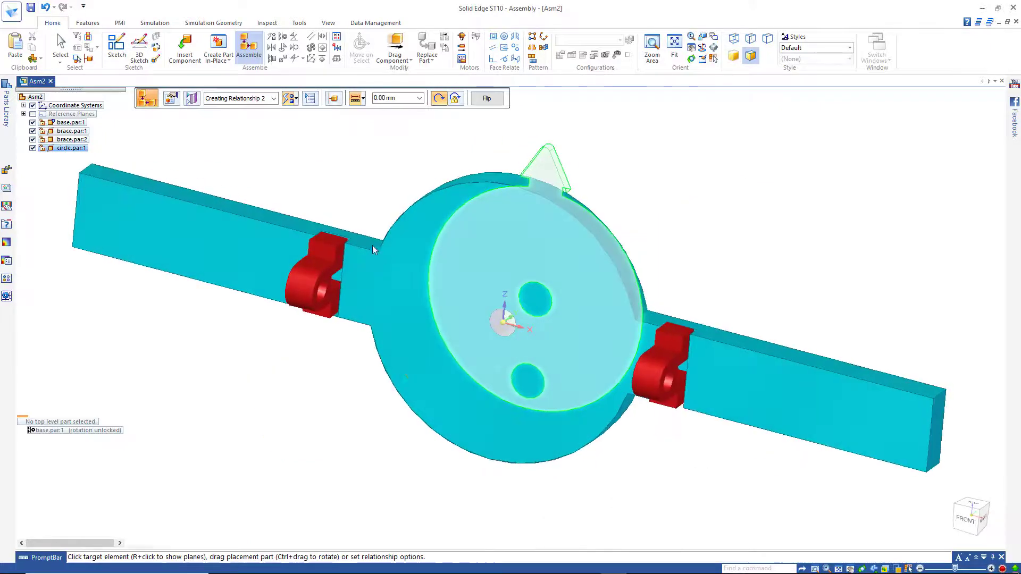
left_click(422, 281)
- Insert Pin.par and align it axially with the lower hole of circle.par
middle_click_drag(400, 232, 197, 185)
left_click(7, 126)
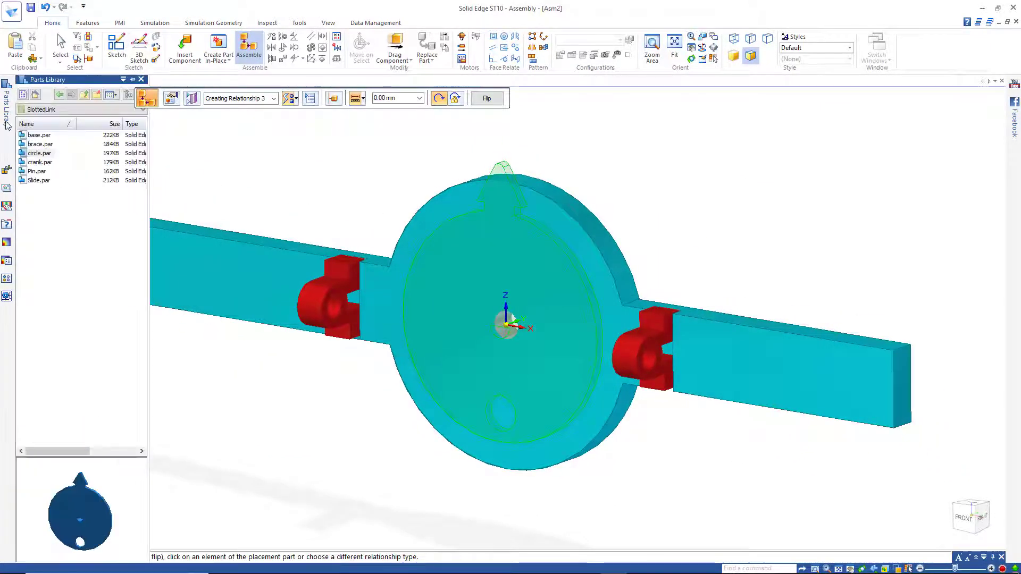
left_click(38, 163)
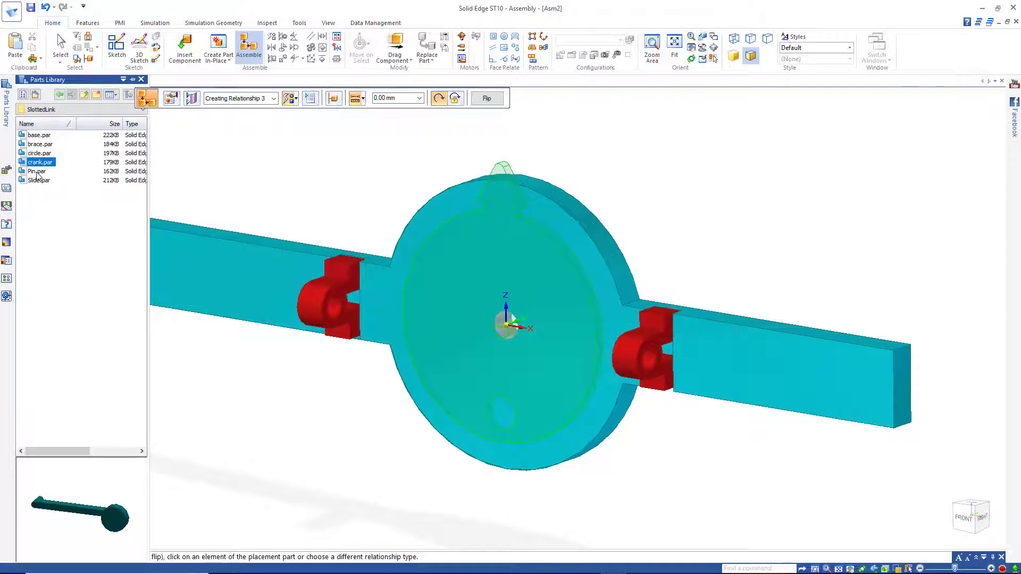
left_click(37, 173)
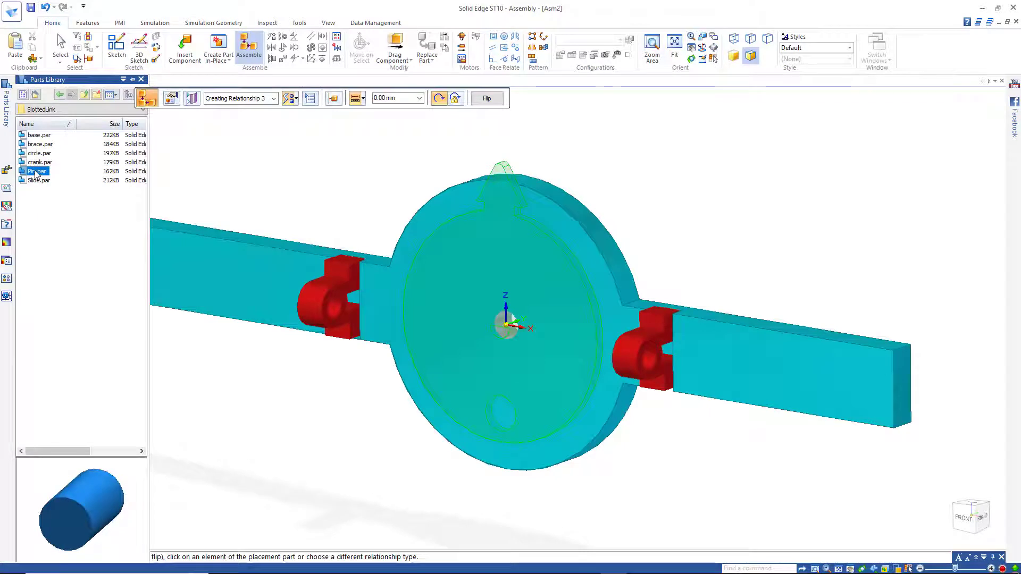
left_click_drag(36, 173, 358, 246)
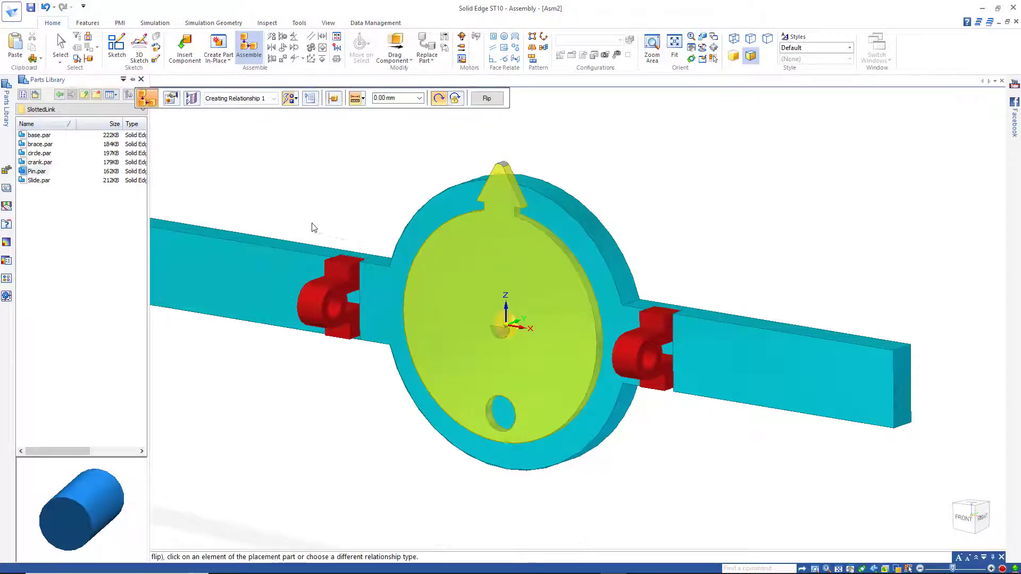
left_click(65, 177)
left_click(492, 421)
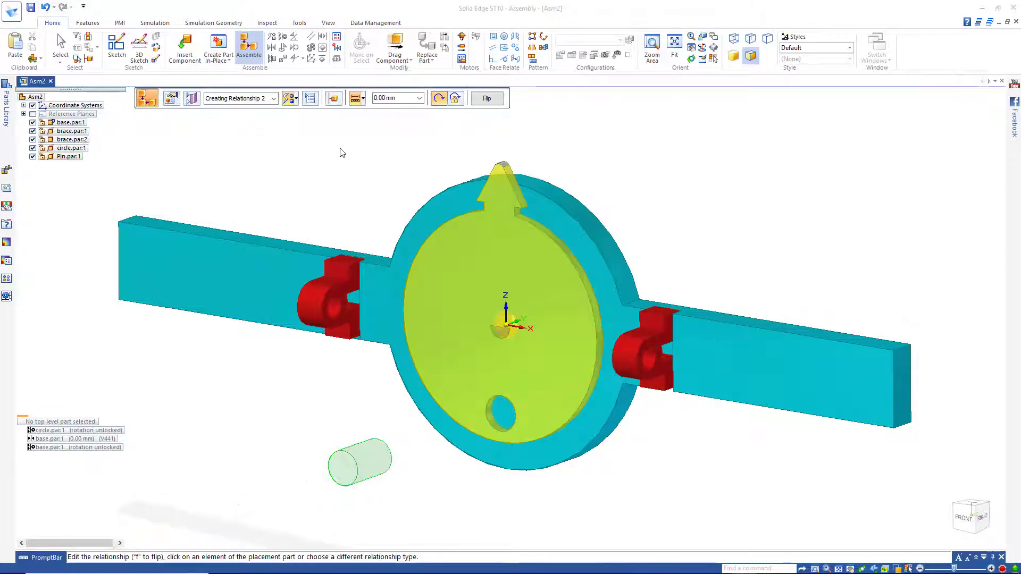
- Mate the pin's far end face to a planar face of circle.par
right_click(380, 459)
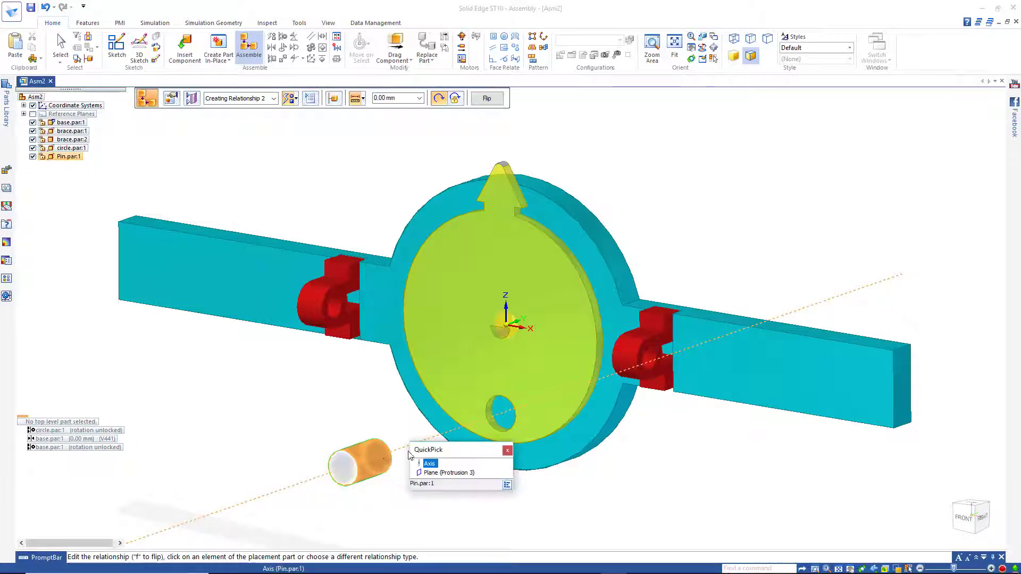
left_click(430, 473)
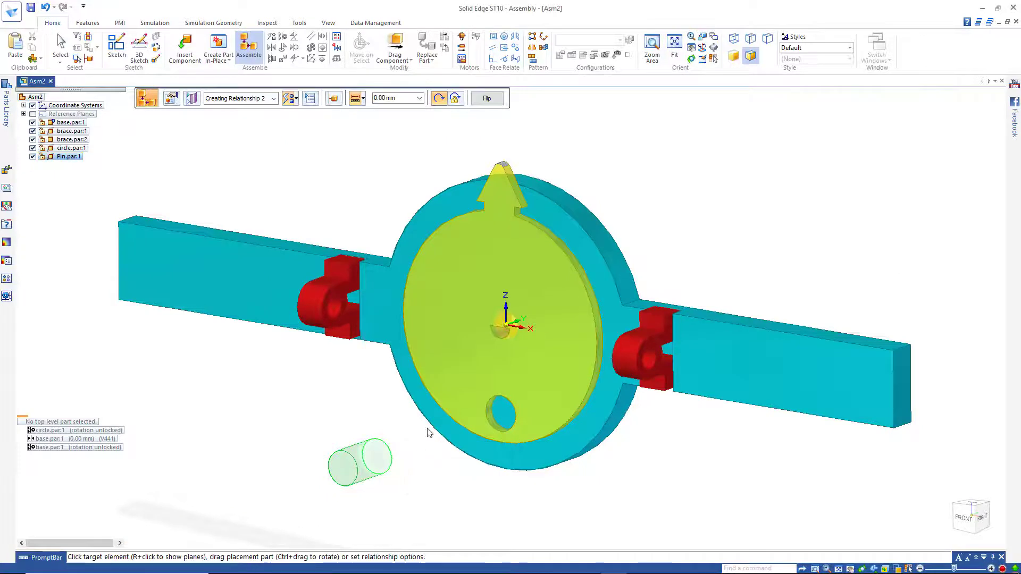
right_click(460, 331)
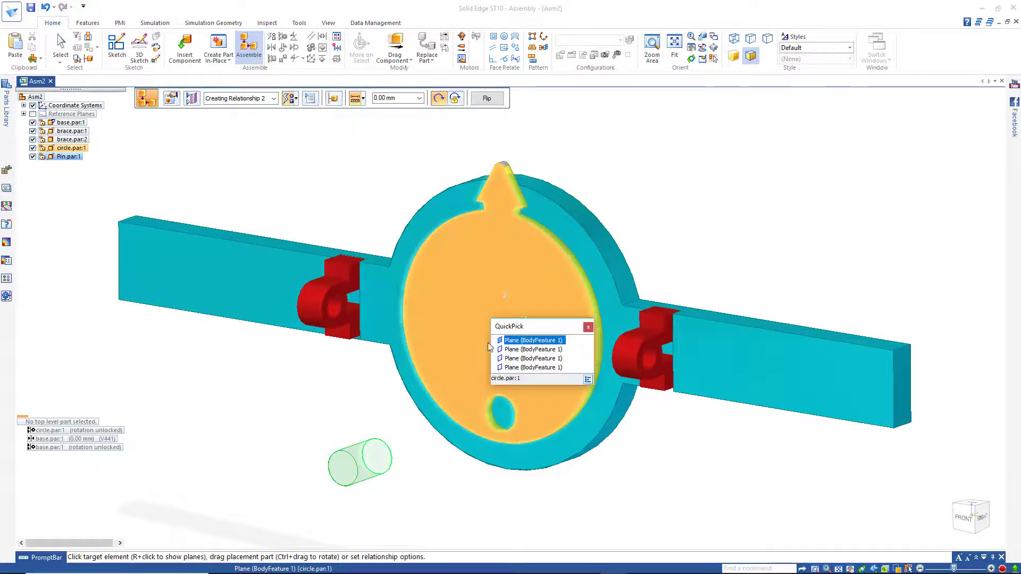